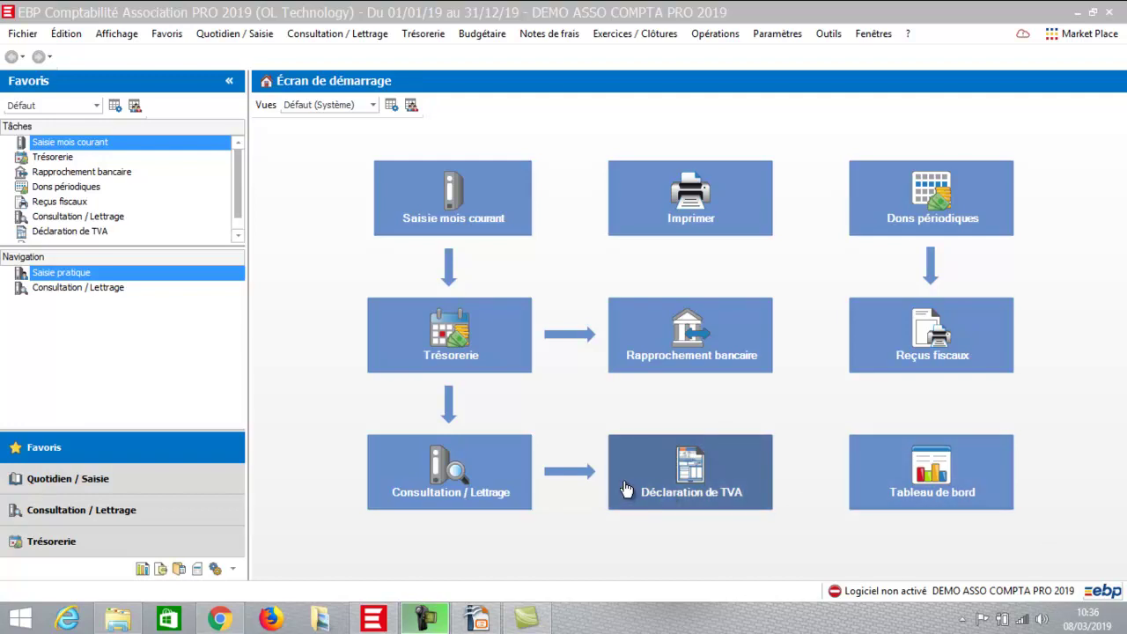
# - Open the opening balance entry (Saisir la balance d'ouverture) from the février 2019 journal entry view
pyautogui.click(39, 497)
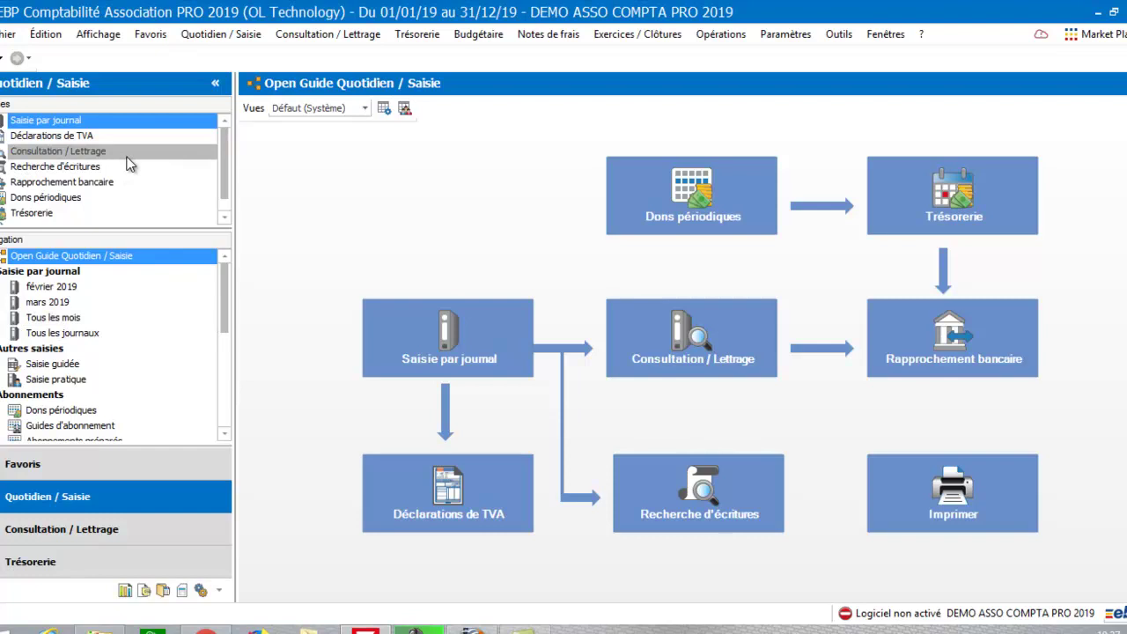
pyautogui.click(62, 291)
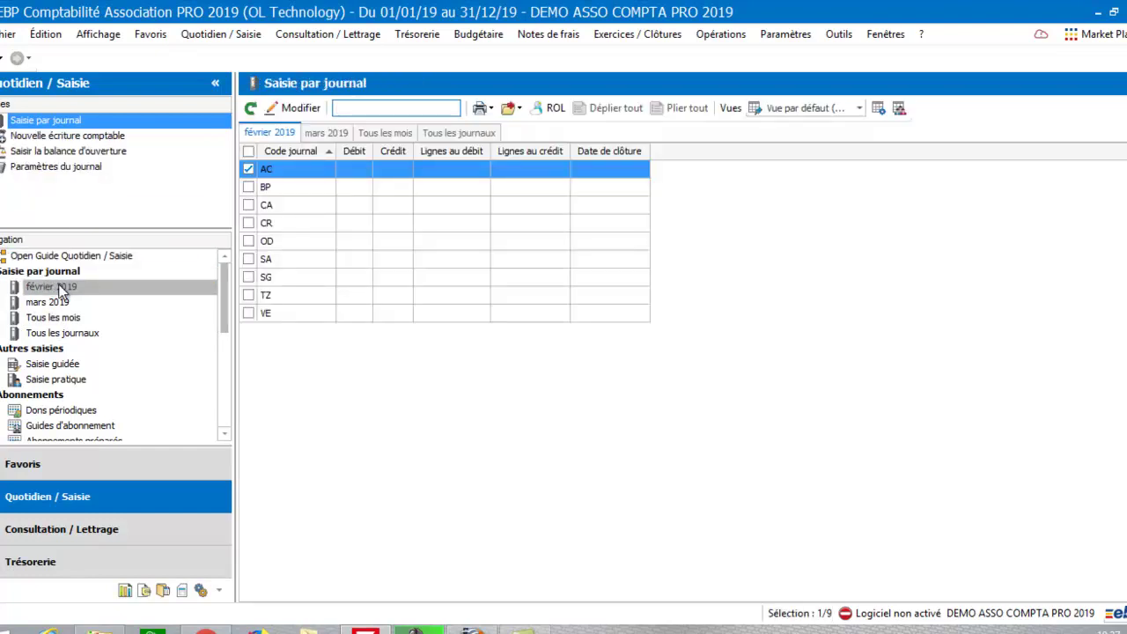
pyautogui.click(50, 150)
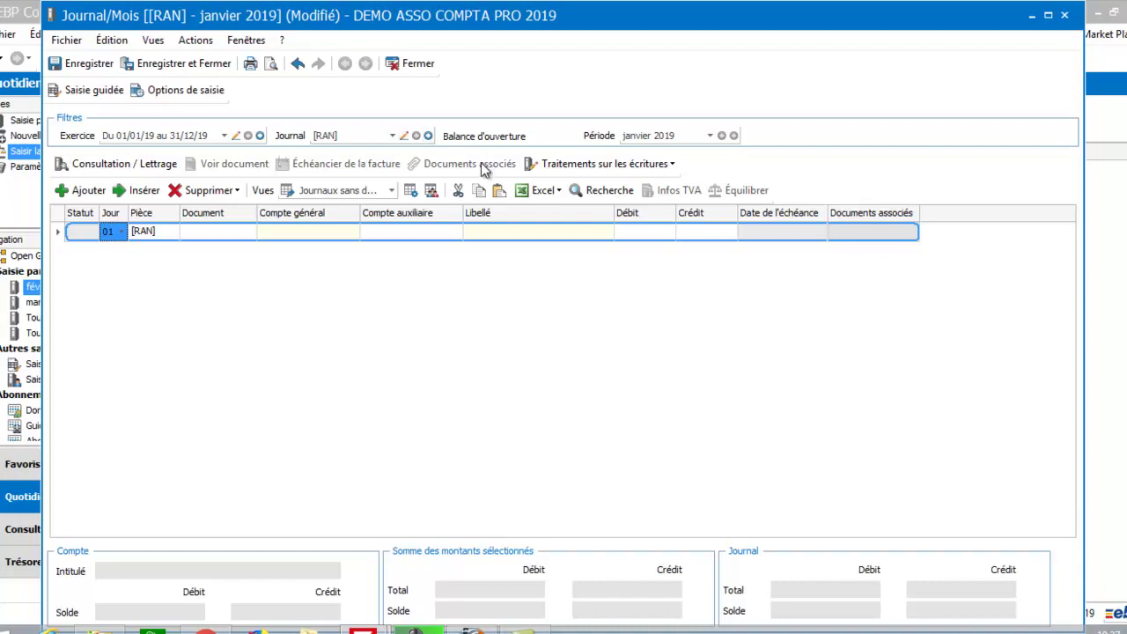
# - Fill the first opening balance line with general account 102200 (Fonds statutaire) and a credit of 500
pyautogui.click(309, 238)
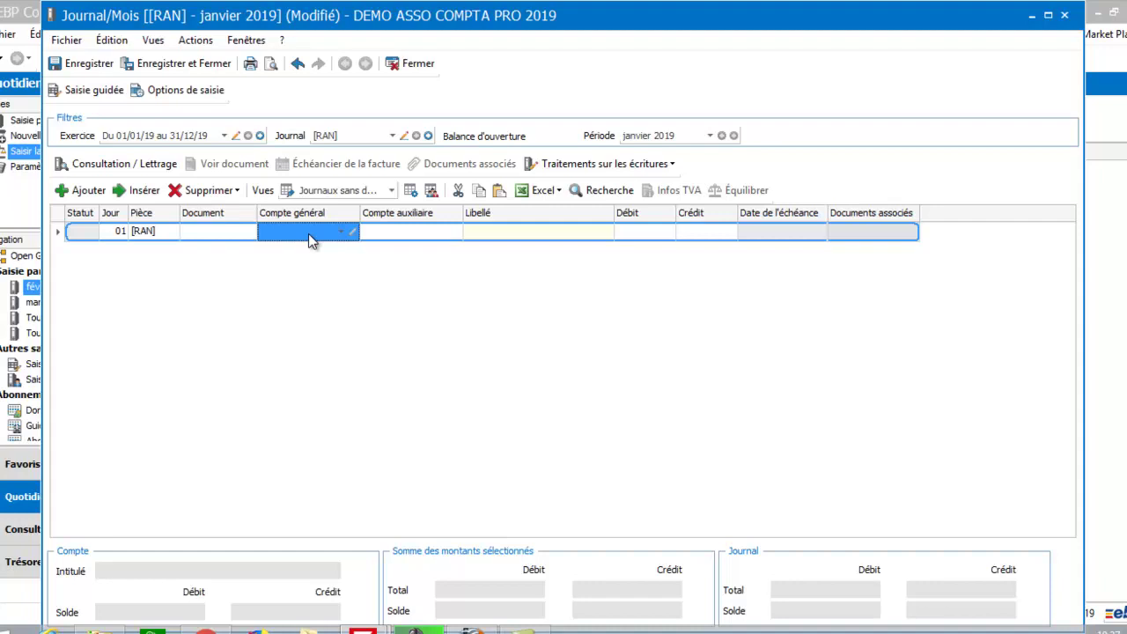
pyautogui.click(308, 234)
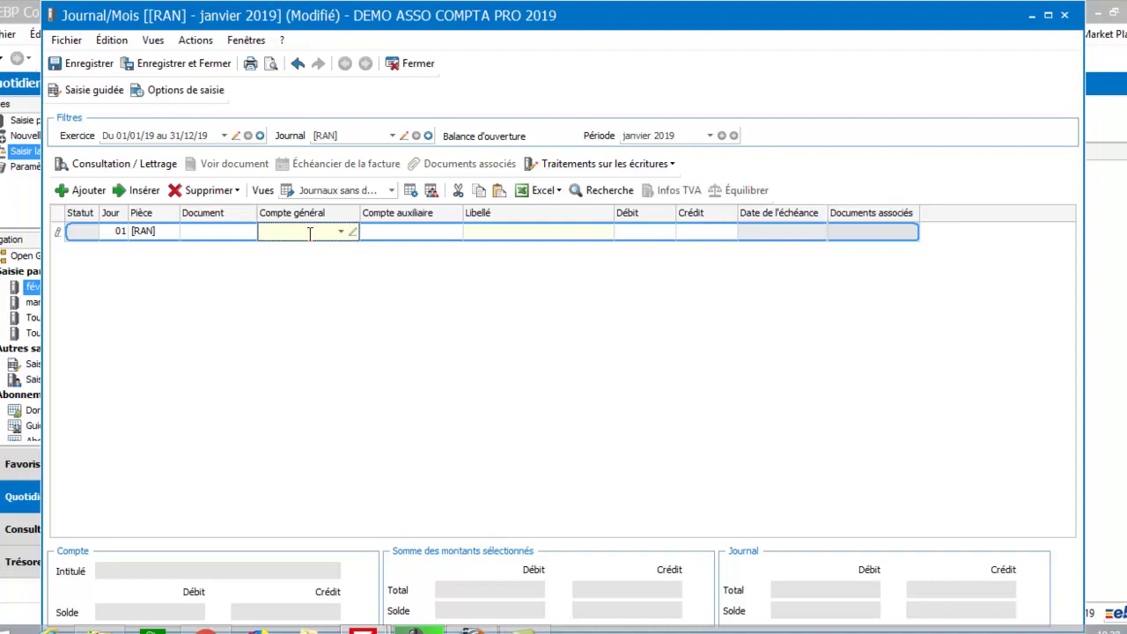
pyautogui.write('8')
pyautogui.write('10')
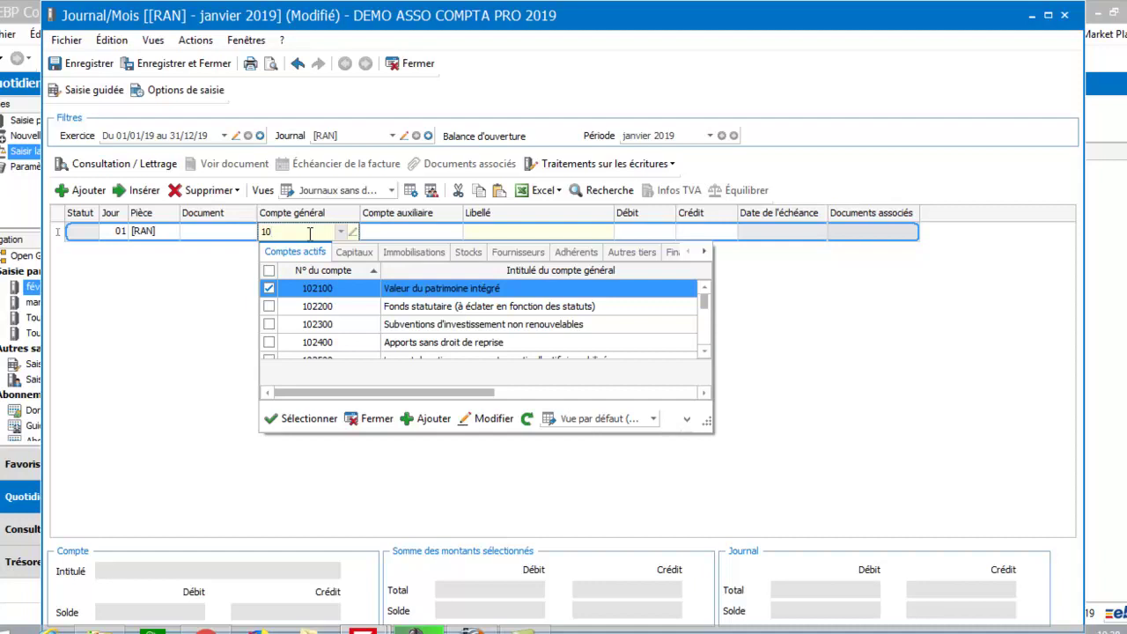
pyautogui.doubleClick(438, 308)
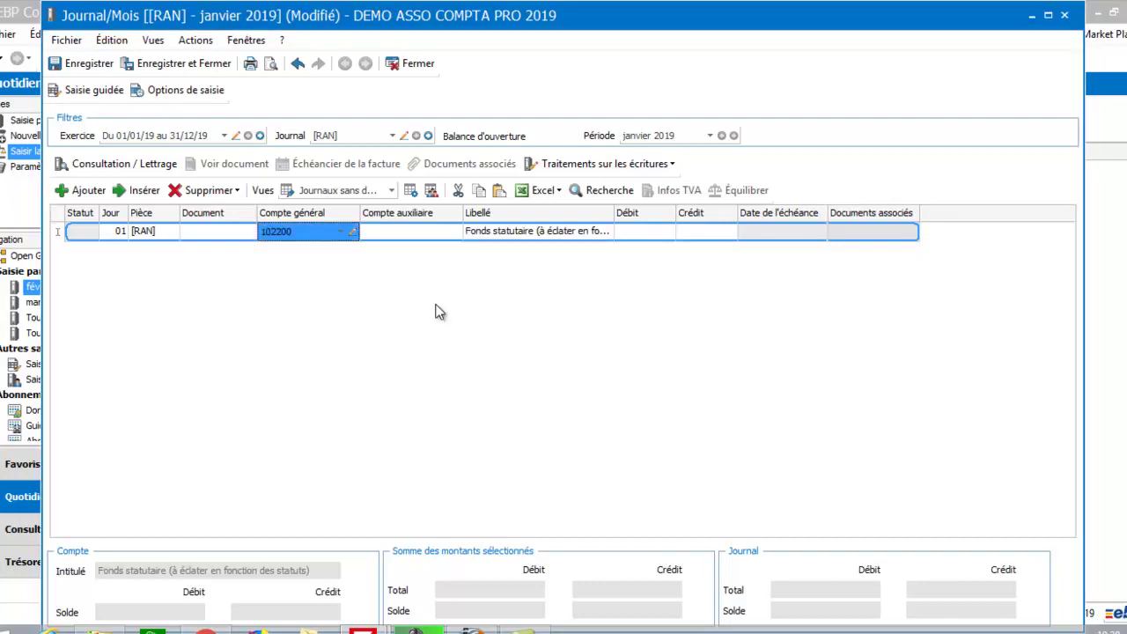
pyautogui.press('Tab')
pyautogui.press('Tab')
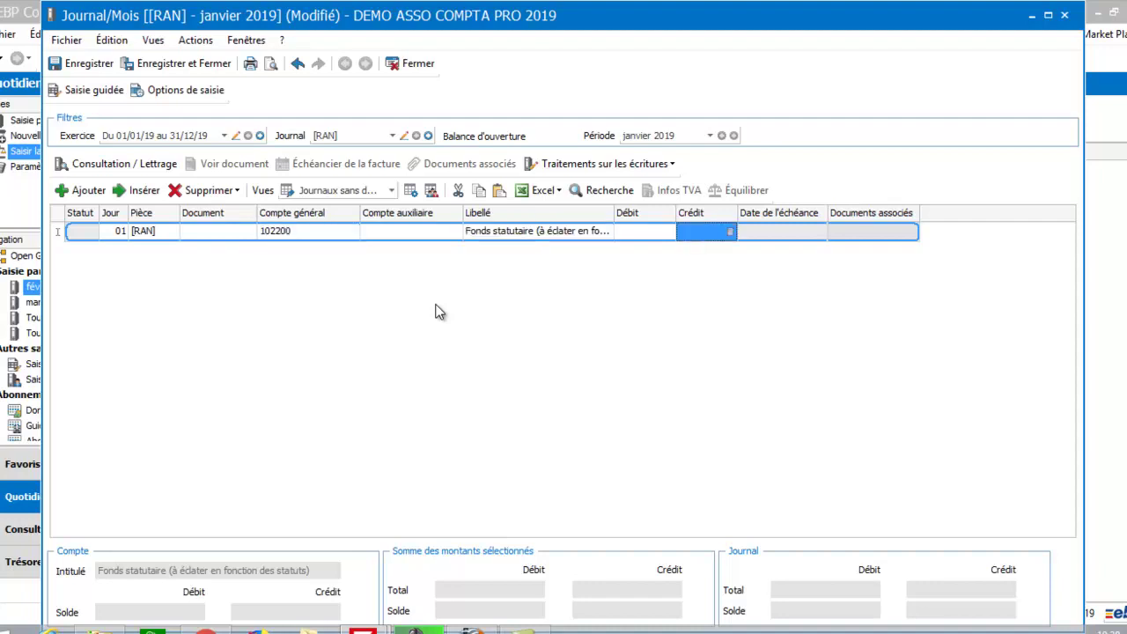
pyautogui.click(691, 231)
pyautogui.write('500')
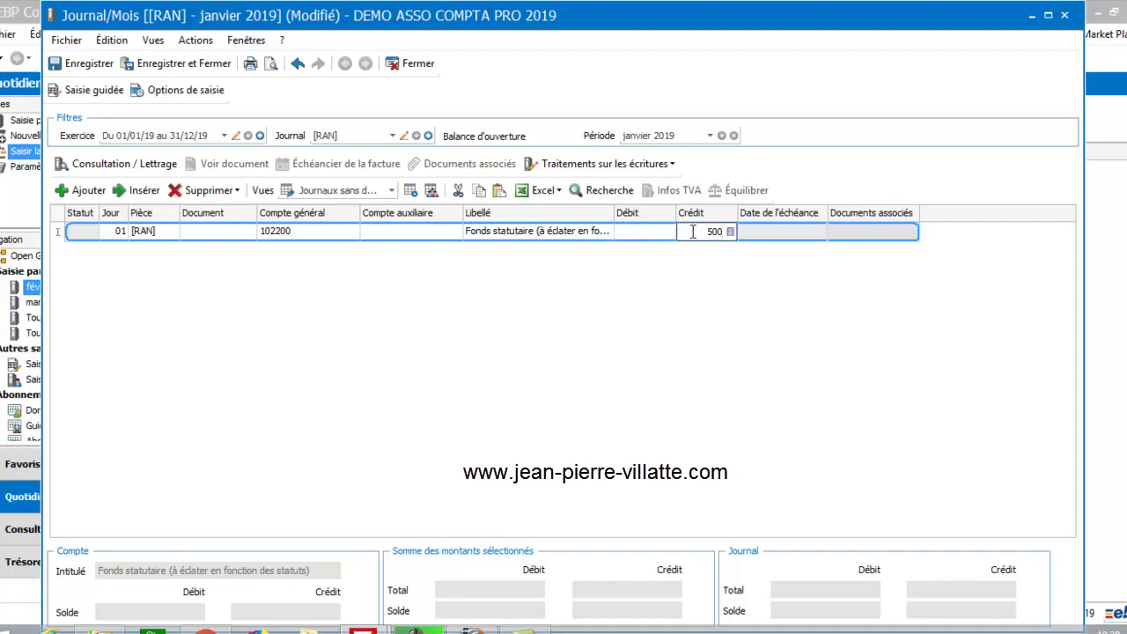
pyautogui.press('Return')
# - Add a second line on fixed-asset account 218310 (Ordinateur portable asus) with a debit of 600
pyautogui.press('Return')
pyautogui.press('Tab')
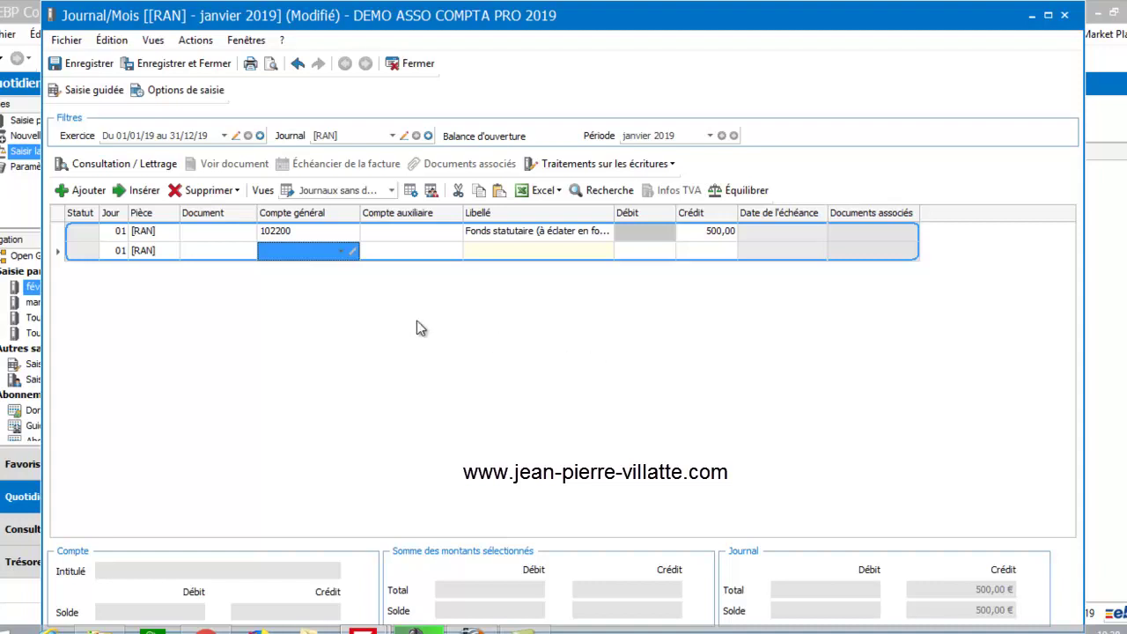
pyautogui.click(341, 252)
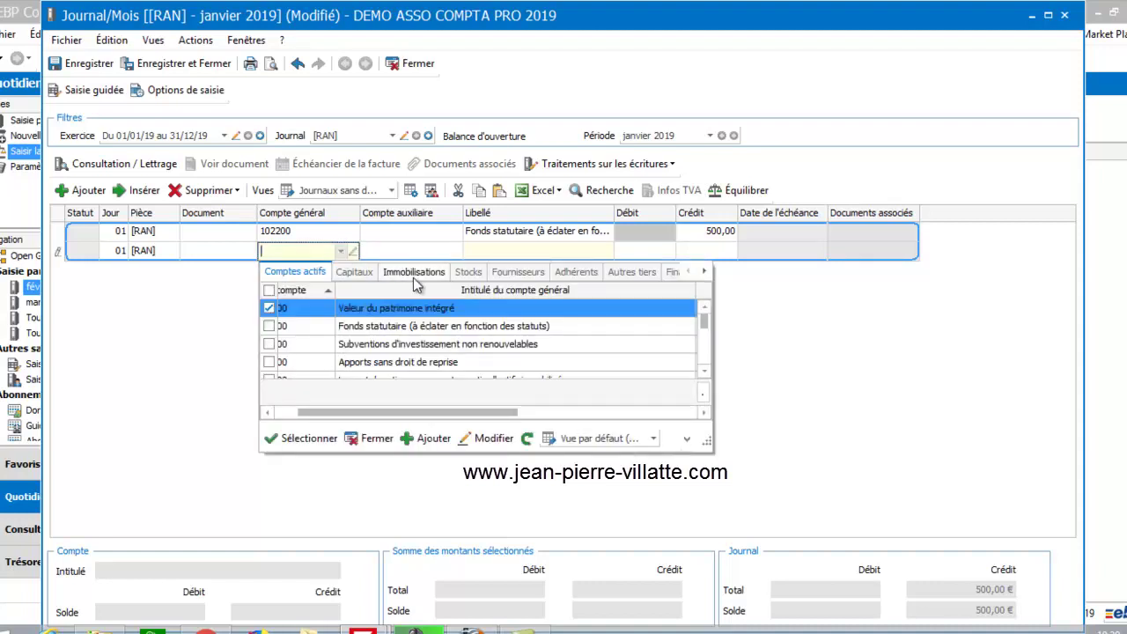
pyautogui.click(415, 273)
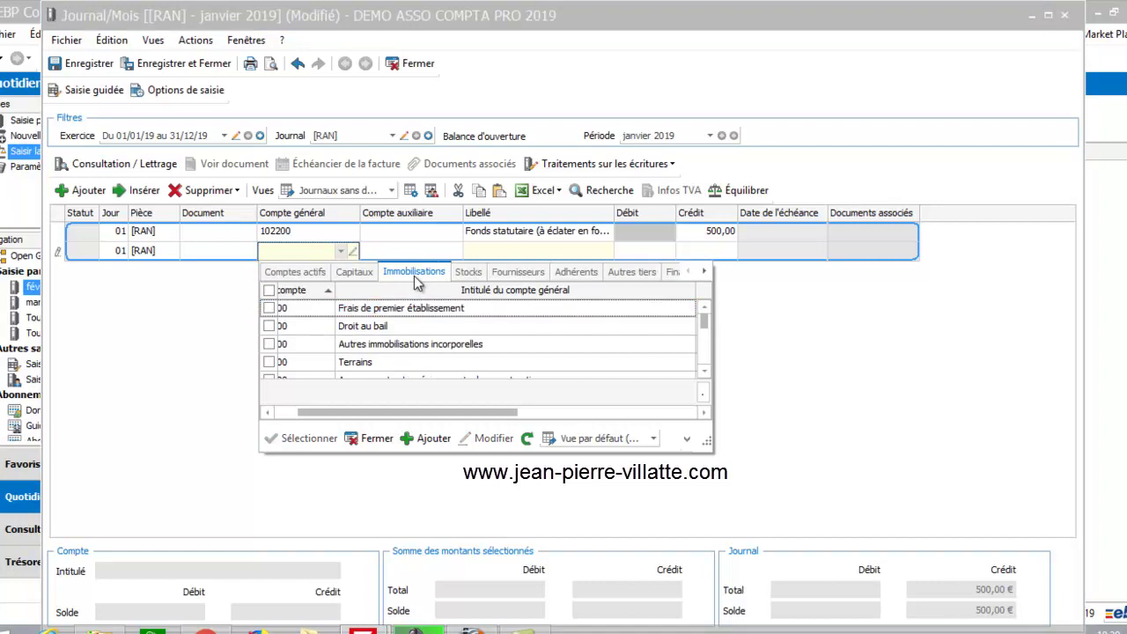
pyautogui.scroll(-10, 709, 379)
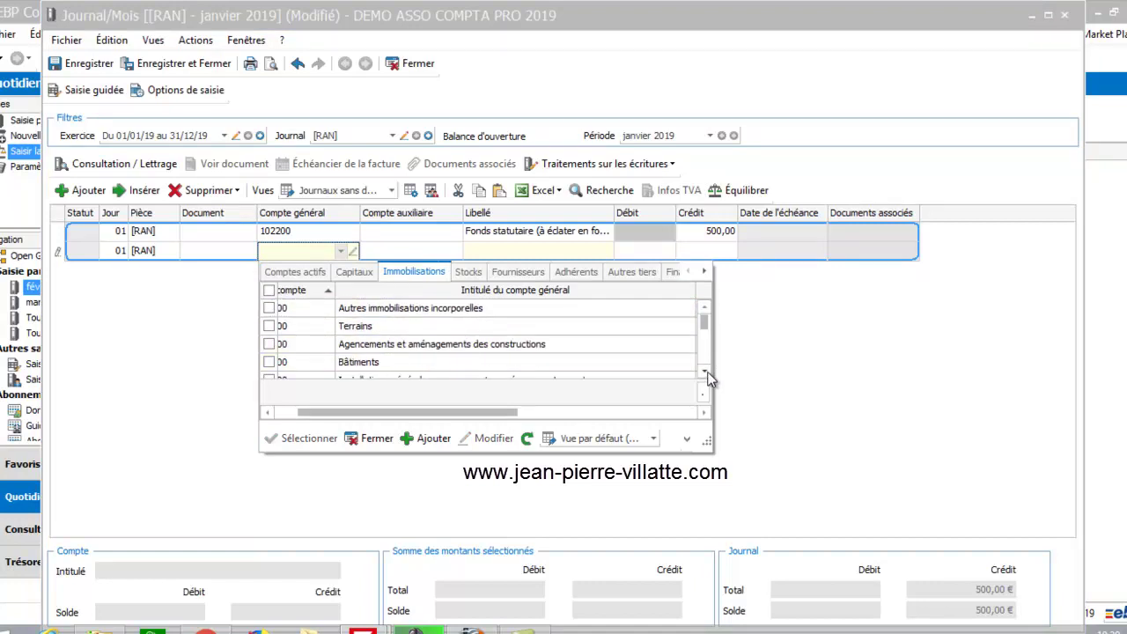
pyautogui.scroll(-1, 709, 378)
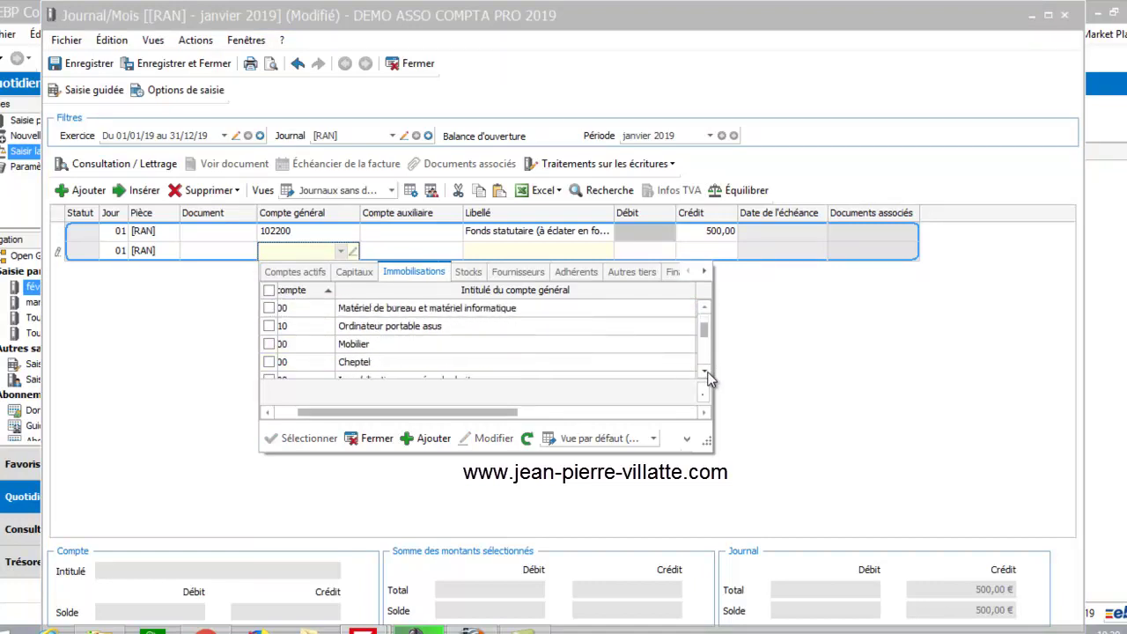
pyautogui.doubleClick(440, 326)
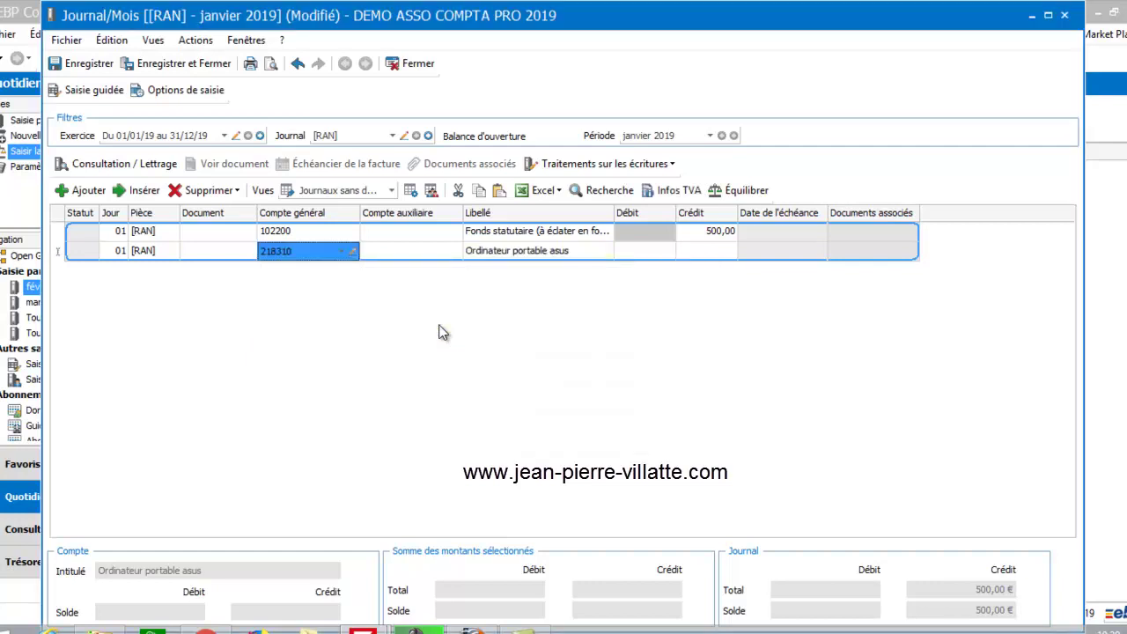
pyautogui.click(633, 250)
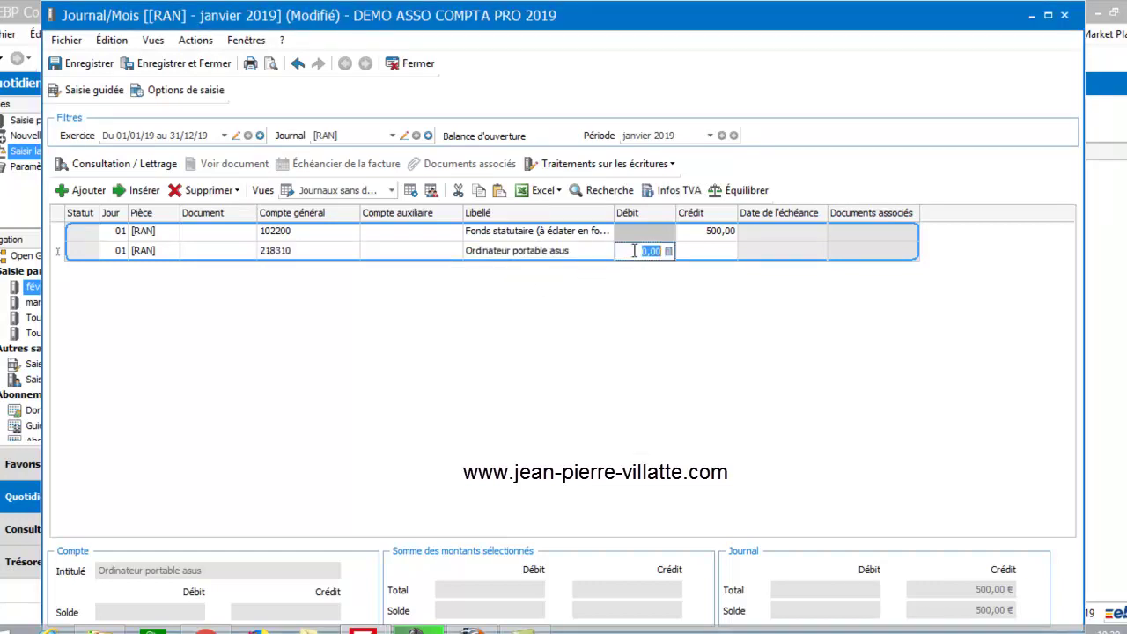
pyautogui.write('600')
pyautogui.press('Return')
pyautogui.click(599, 359)
# - Add a third line on supplier account 4011 for ORANGE with a credit of 100, keeping the proposed due date
pyautogui.press('Tab')
pyautogui.press('Tab')
pyautogui.press('Tab')
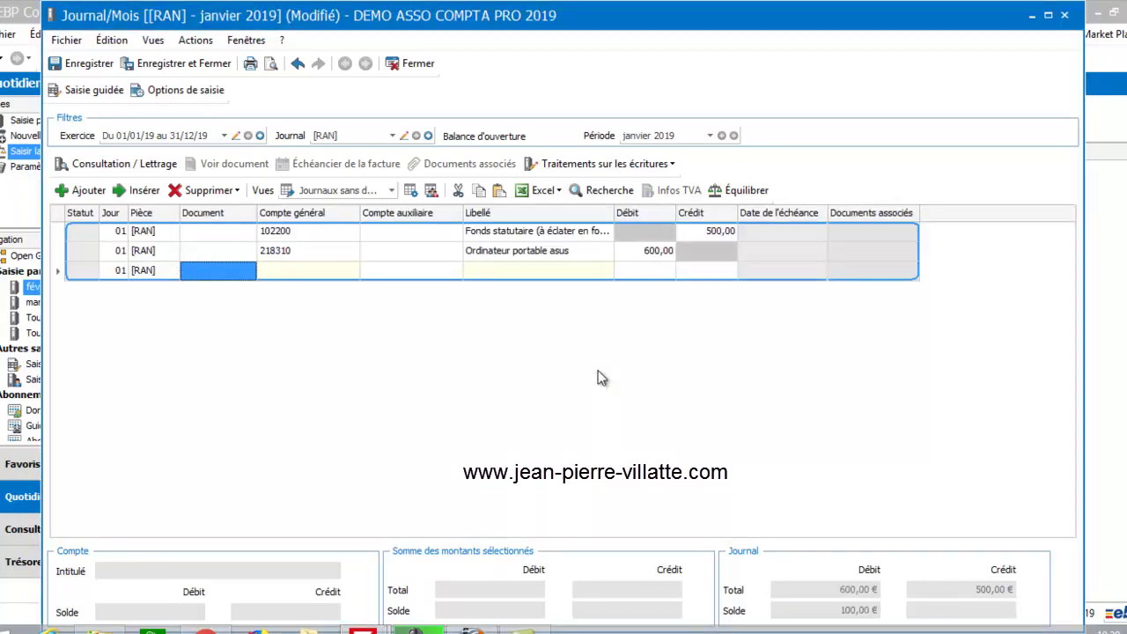
pyautogui.click(308, 274)
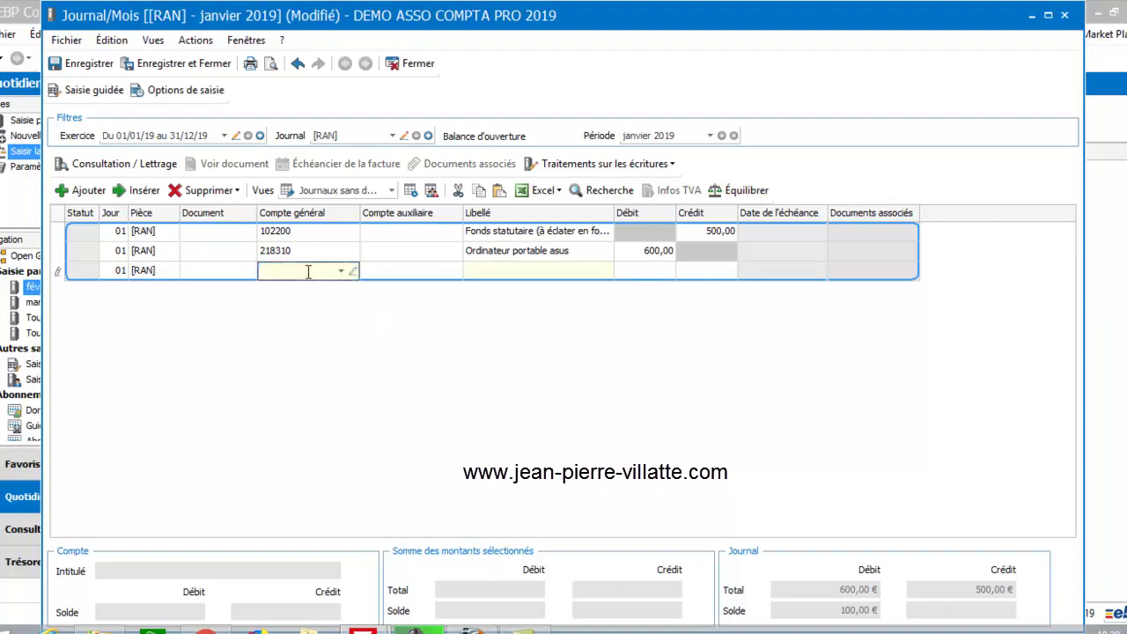
pyautogui.write('401')
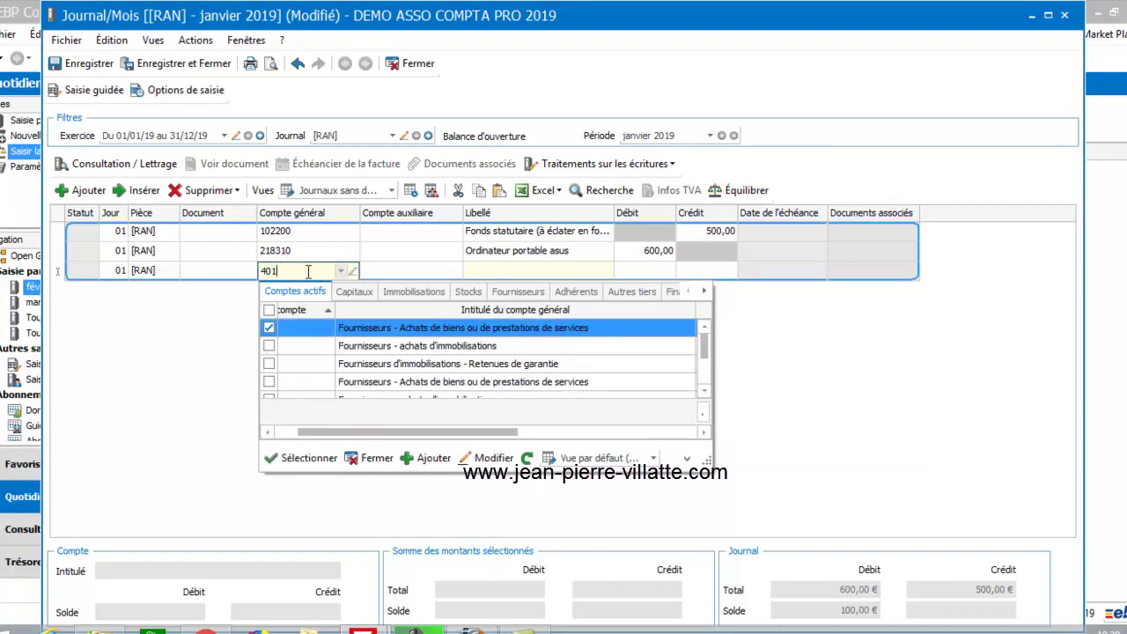
pyautogui.write('1')
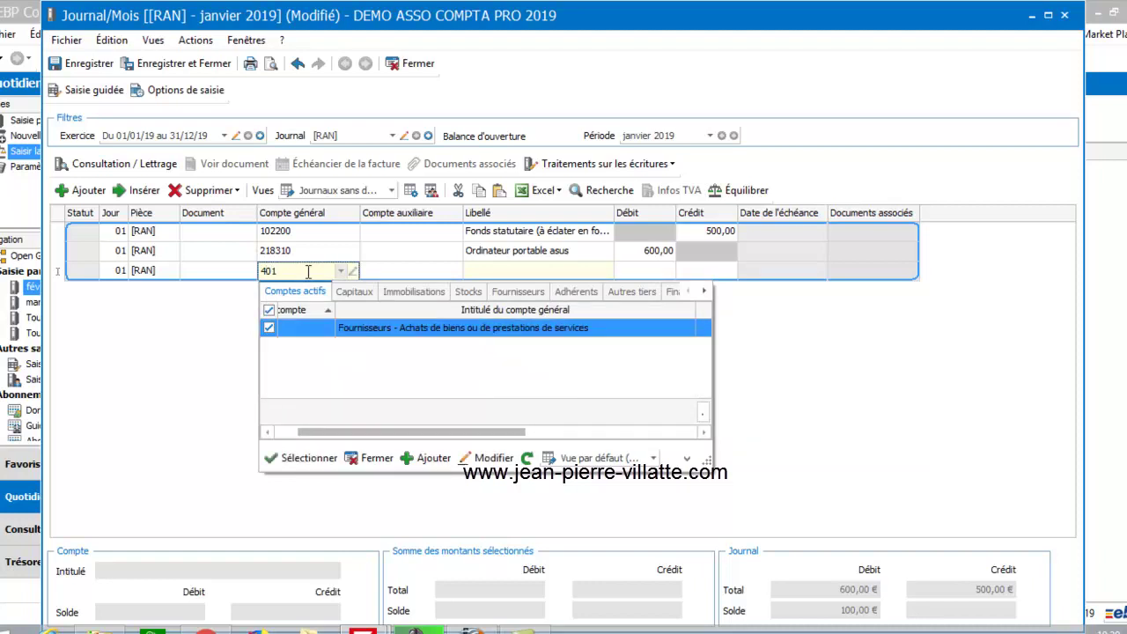
pyautogui.doubleClick(352, 328)
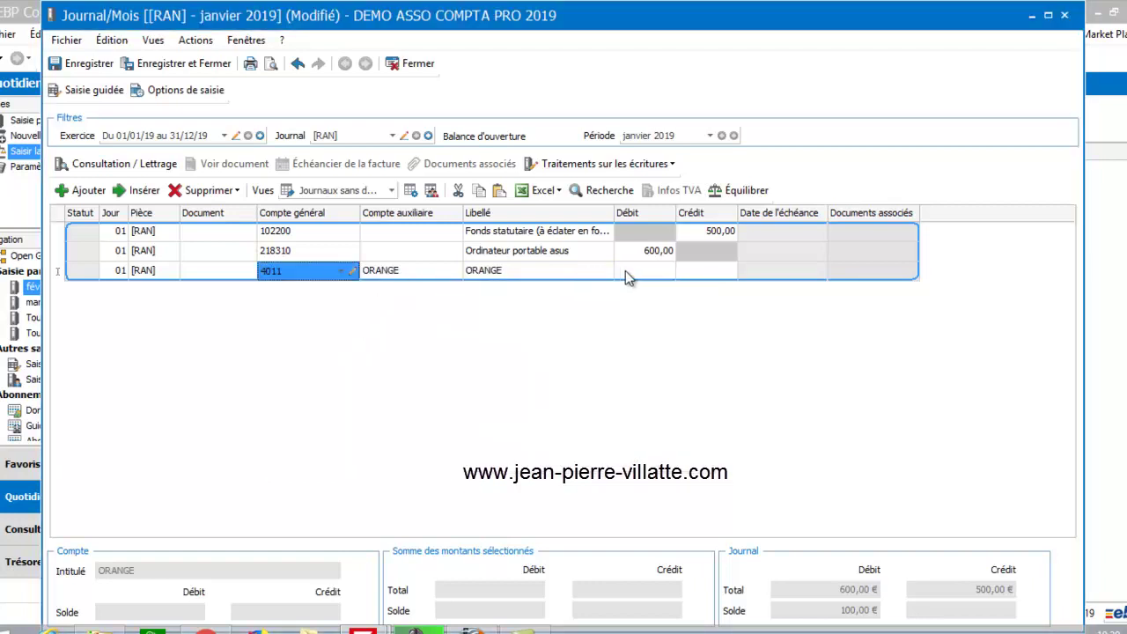
pyautogui.click(697, 271)
pyautogui.write('1')
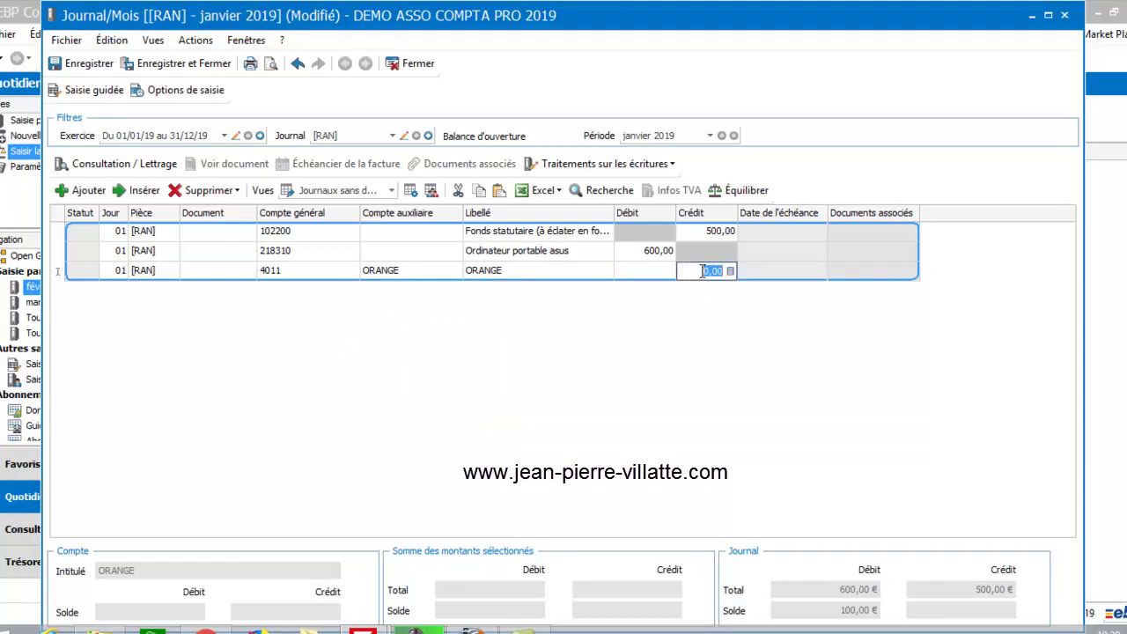
pyautogui.write('00')
pyautogui.press('Tab')
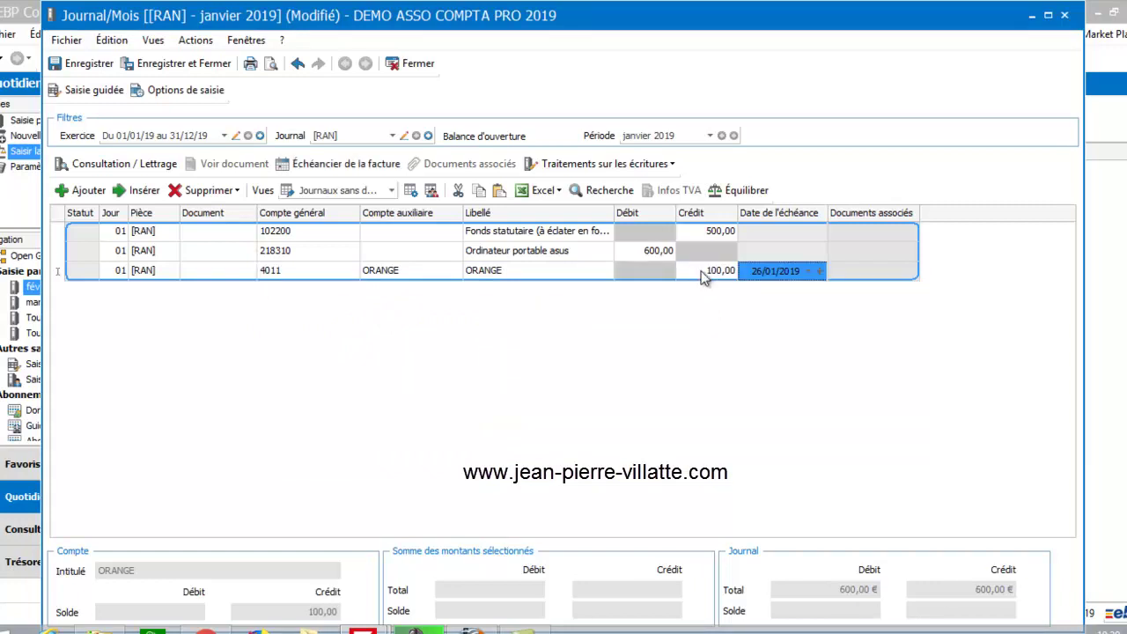
pyautogui.press('Tab')
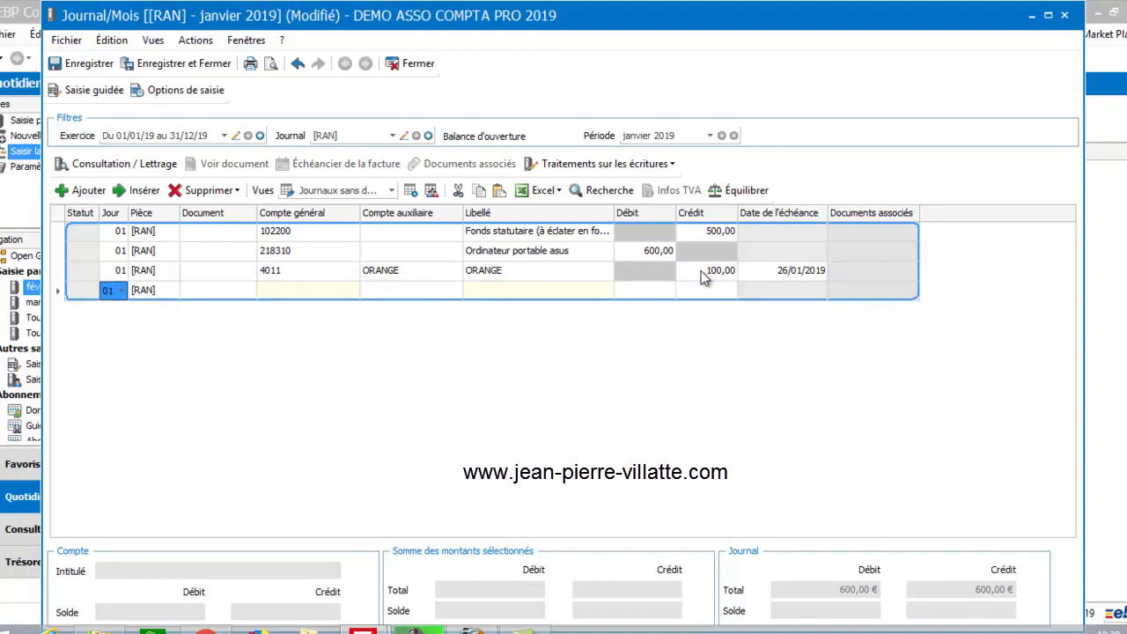
# - Add a fourth line on an individual member's 411 account with a credit of 60, keeping the proposed due date
pyautogui.press('Tab')
pyautogui.press('Tab')
pyautogui.press('Tab')
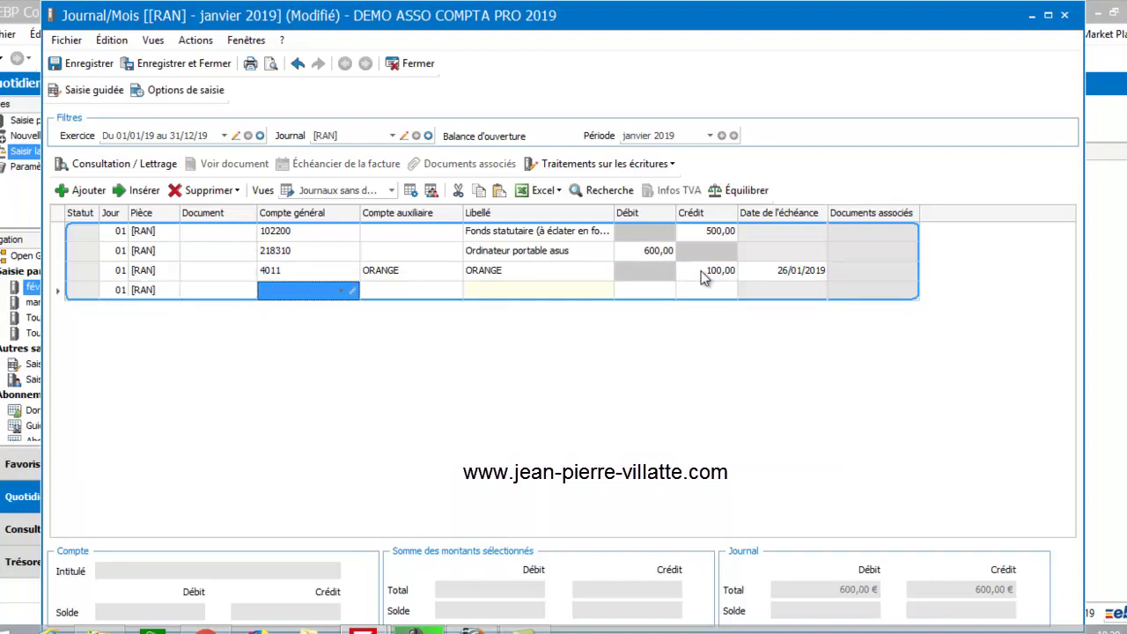
pyautogui.click(300, 292)
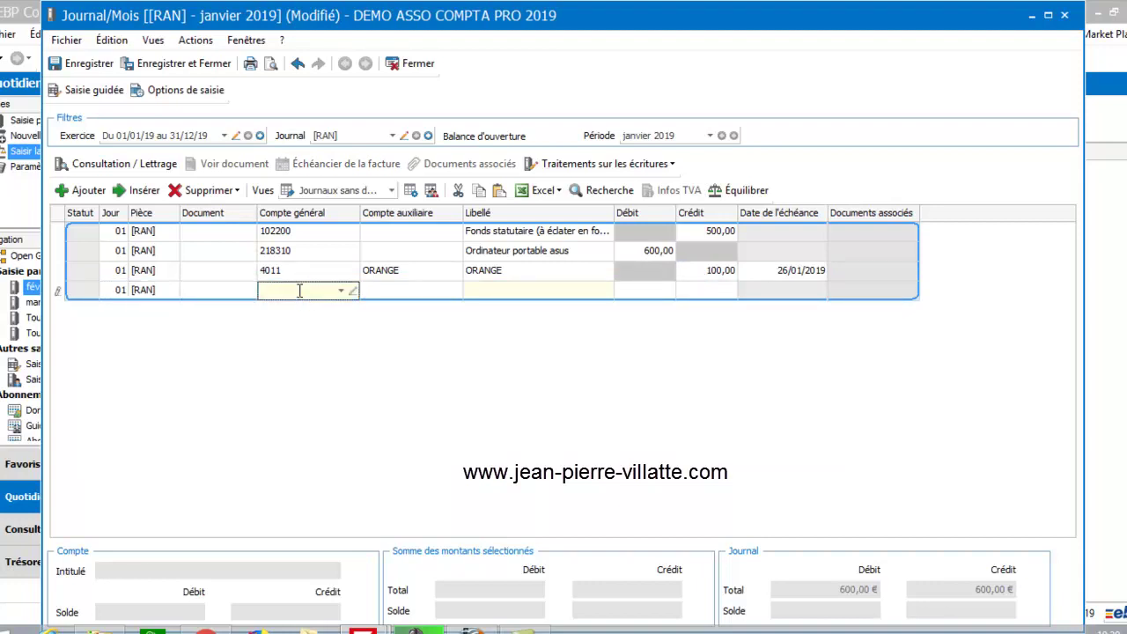
pyautogui.write('411')
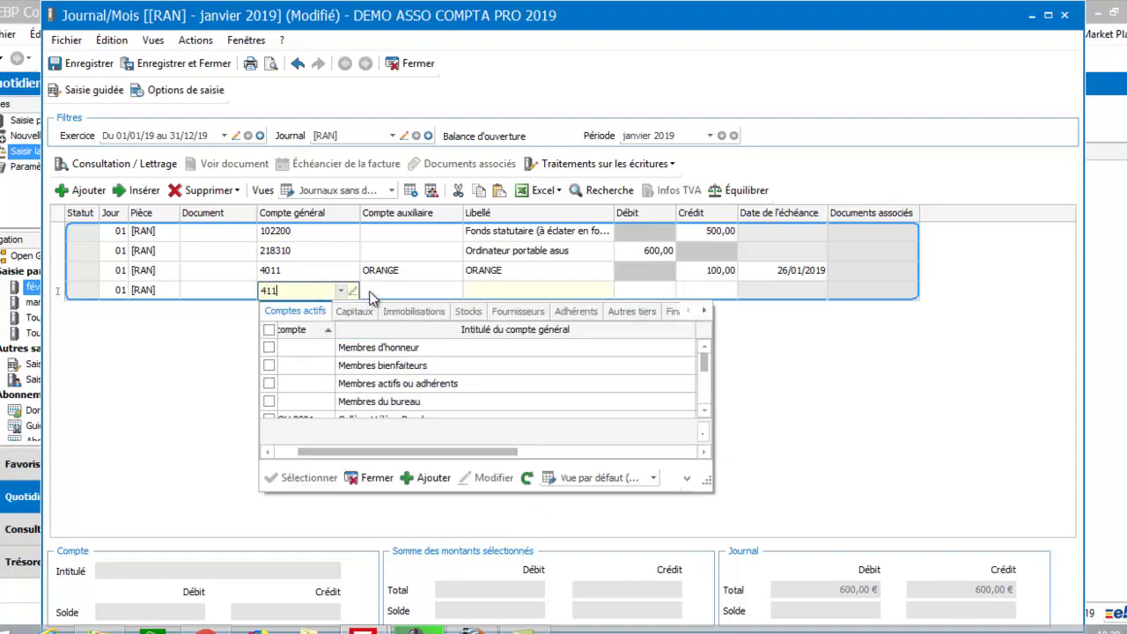
pyautogui.click(372, 296)
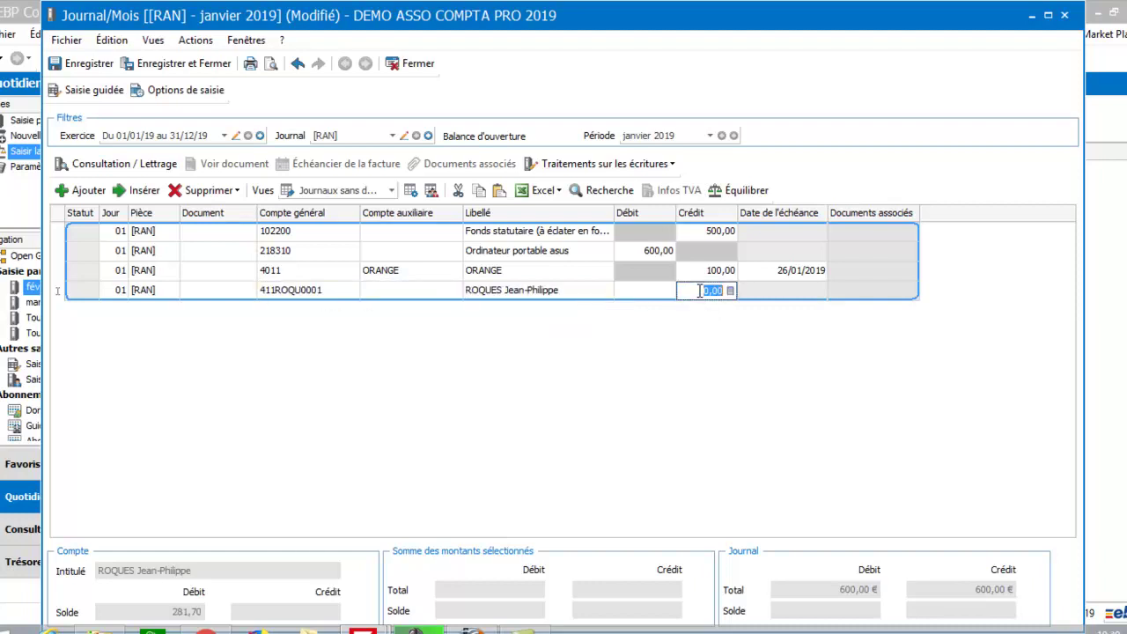
pyautogui.write('60')
pyautogui.press('Tab')
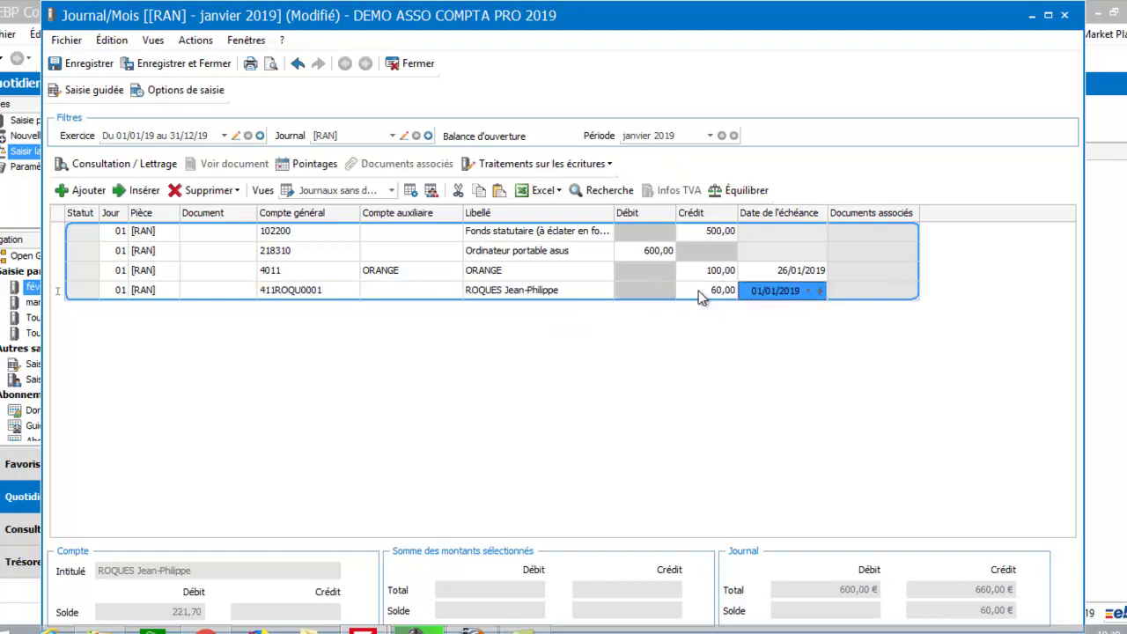
pyautogui.press('Tab')
# - Add a fifth line on bank account 512000 (BNP) with a debit of 60
pyautogui.click(295, 310)
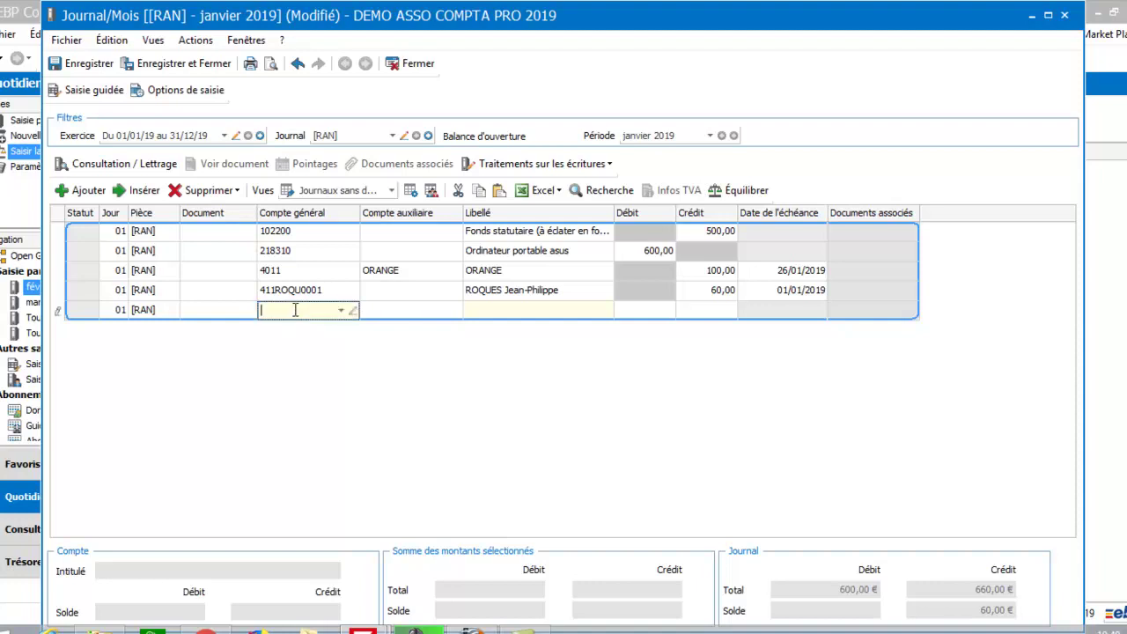
pyautogui.write('512')
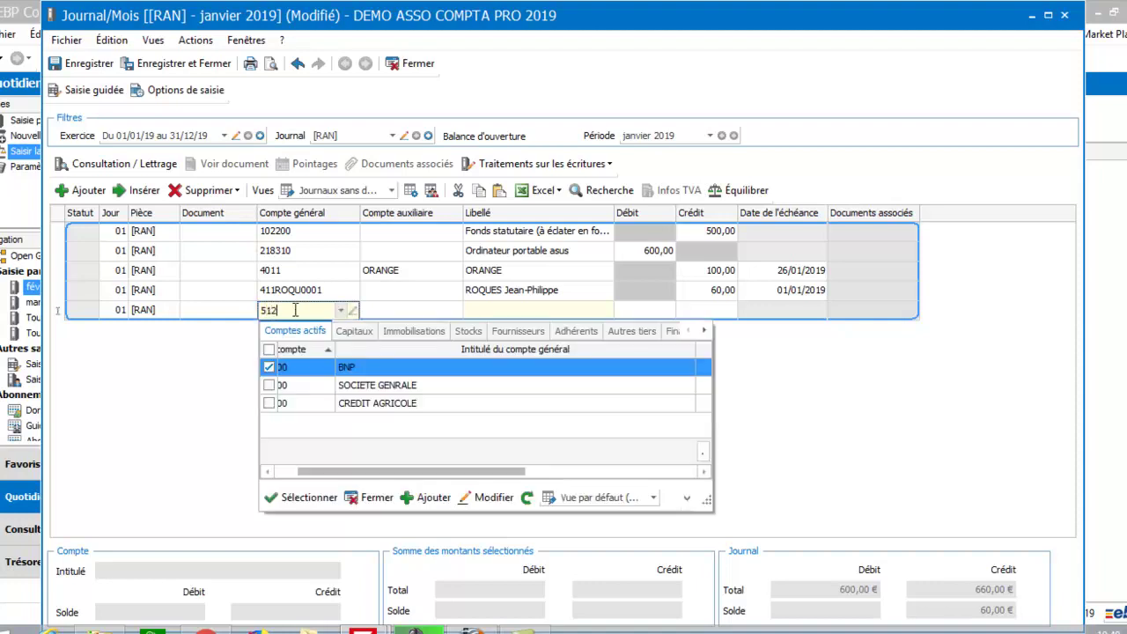
pyautogui.doubleClick(353, 368)
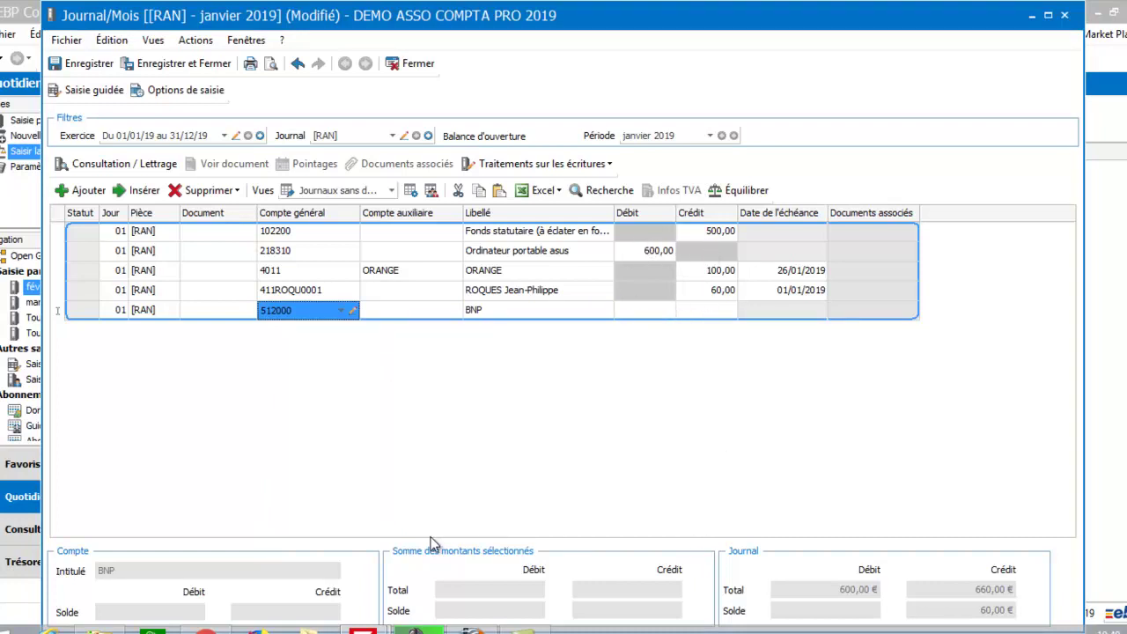
pyautogui.click(636, 312)
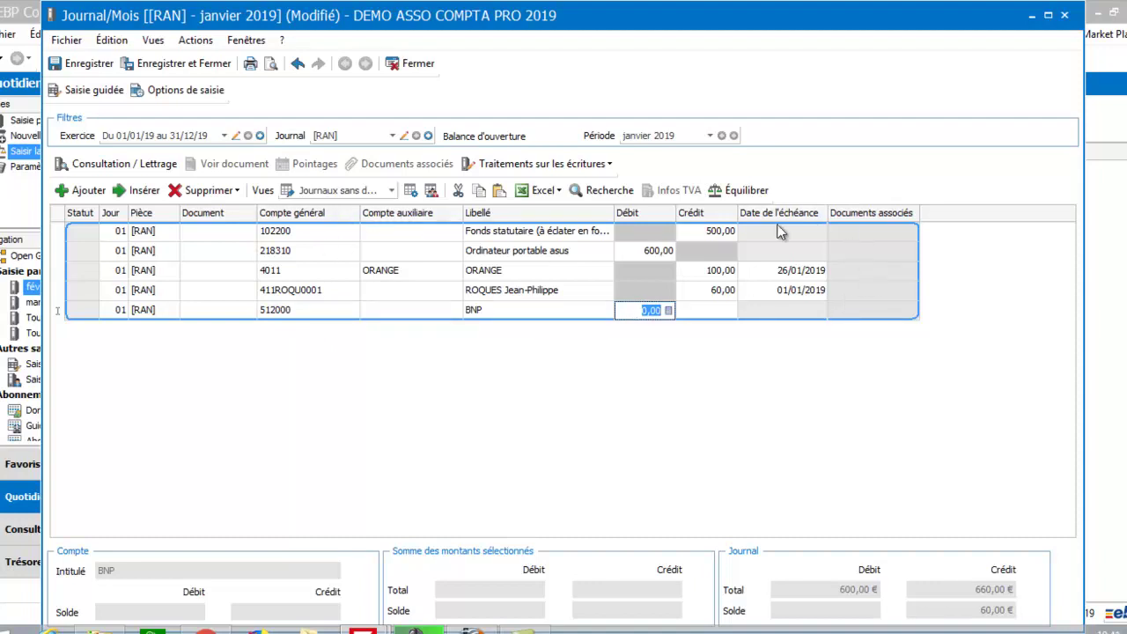
pyautogui.write('60')
pyautogui.press('Return')
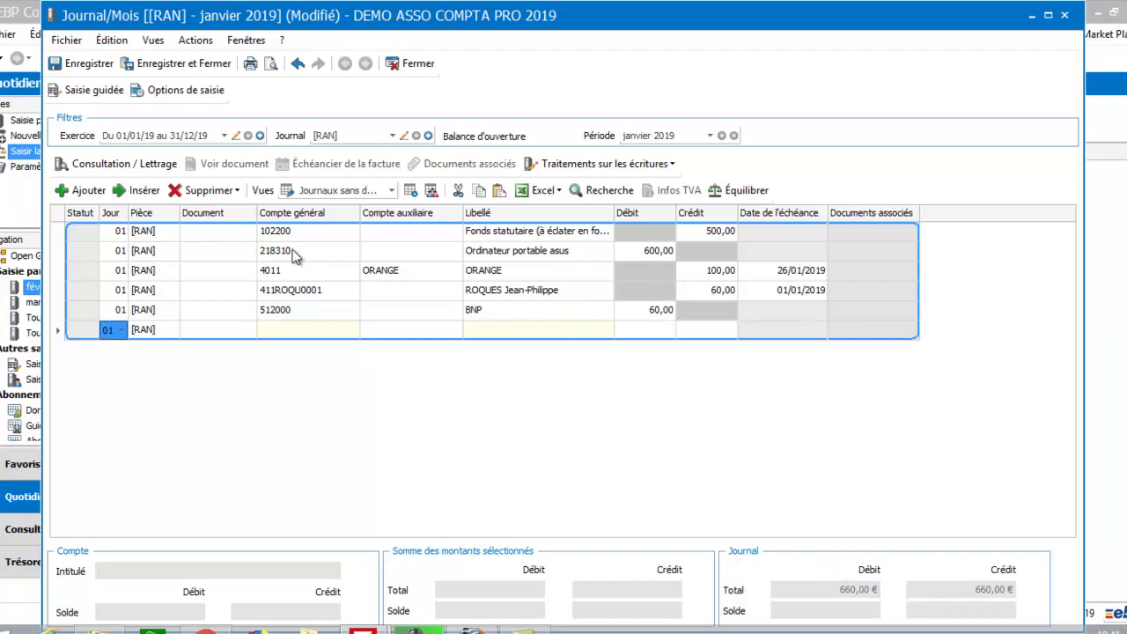
# - Delete the empty last line, then save and close the opening balance entry
pyautogui.click(196, 192)
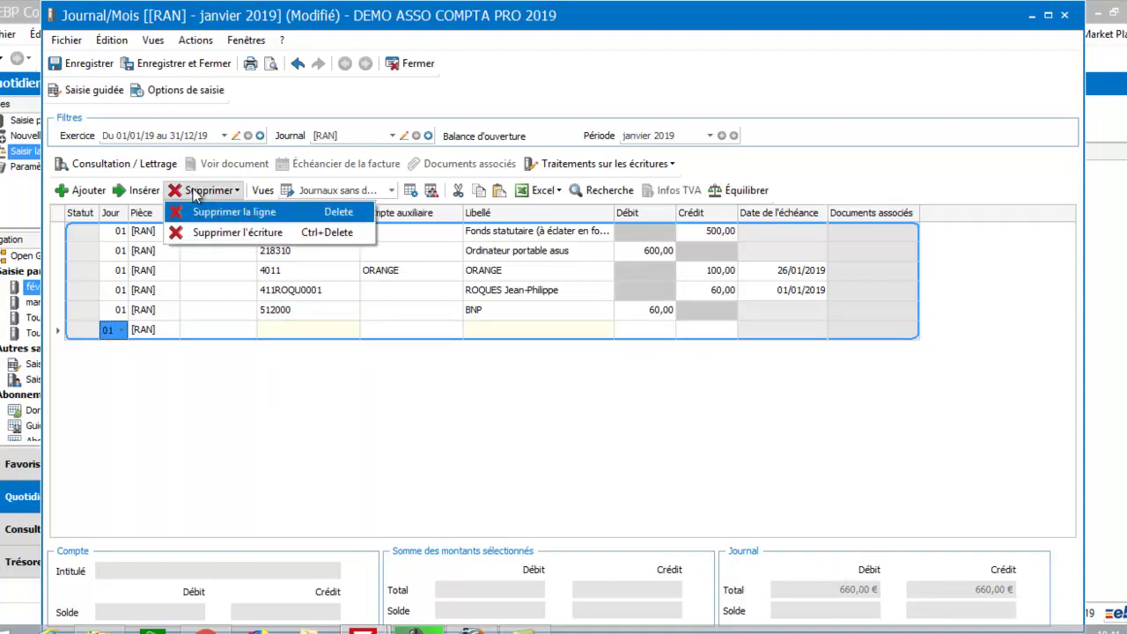
pyautogui.click(197, 212)
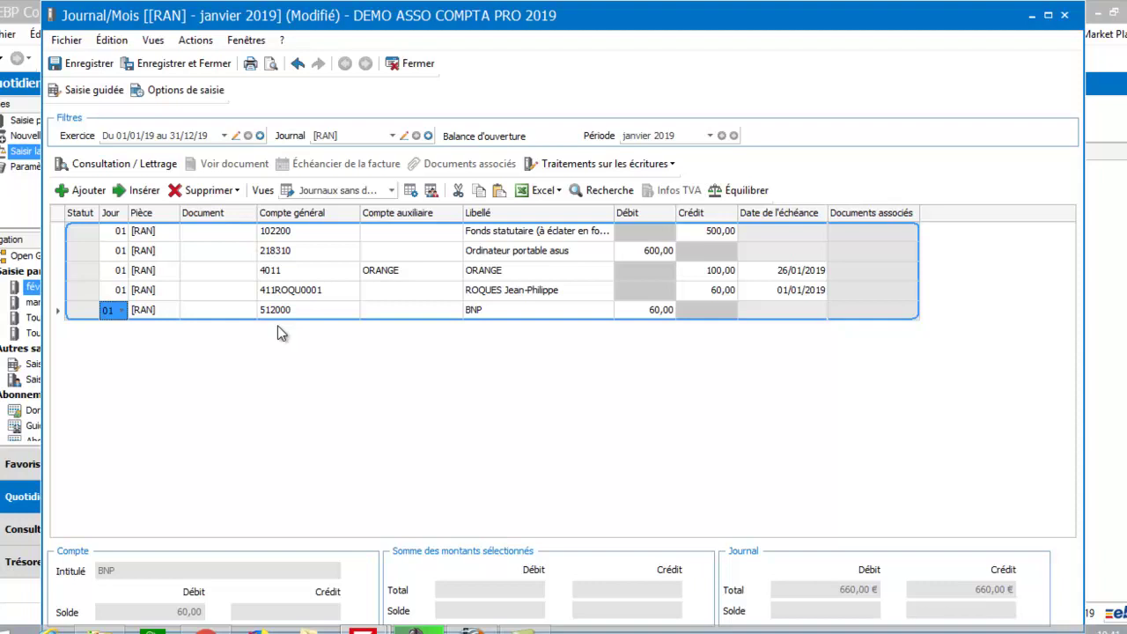
pyautogui.click(201, 64)
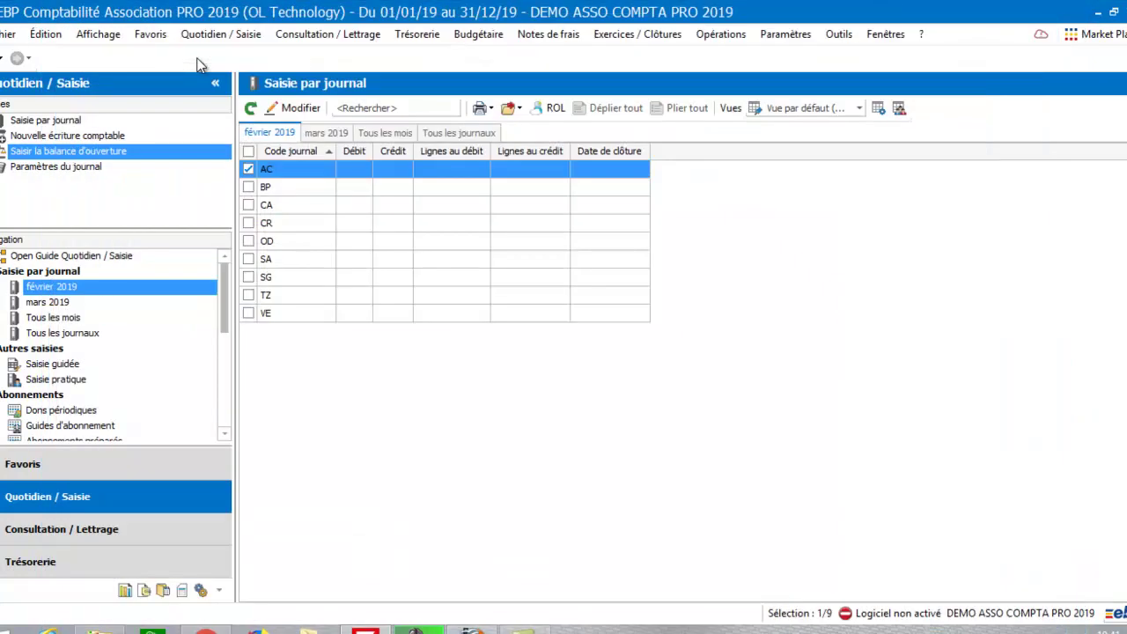
# - Open the Tous les journaux view of the journal entries
pyautogui.click(55, 333)
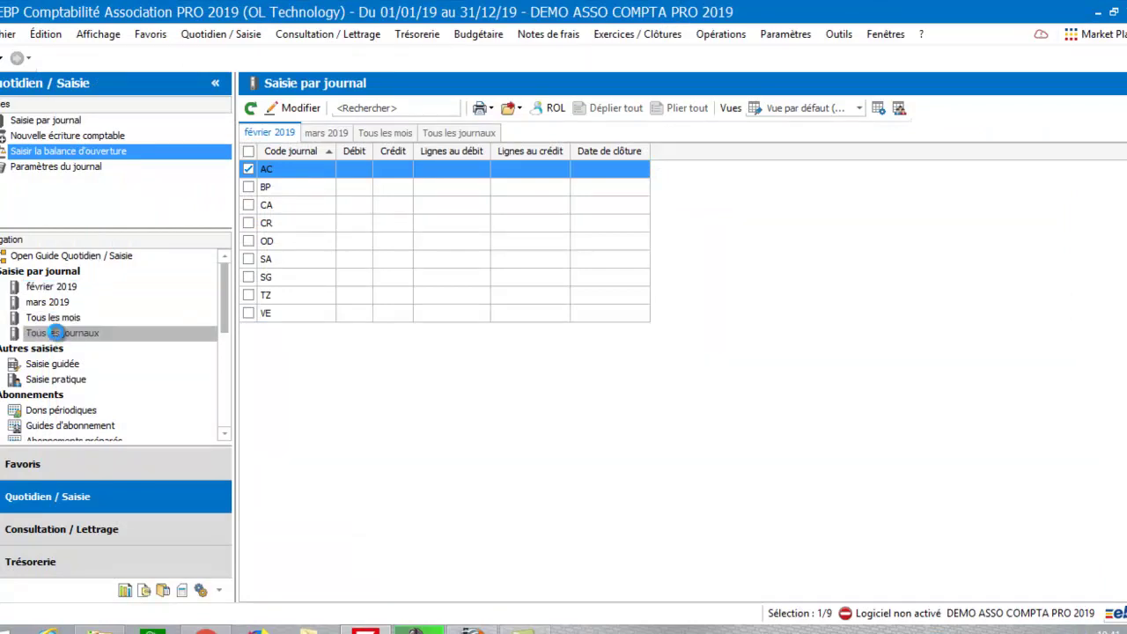